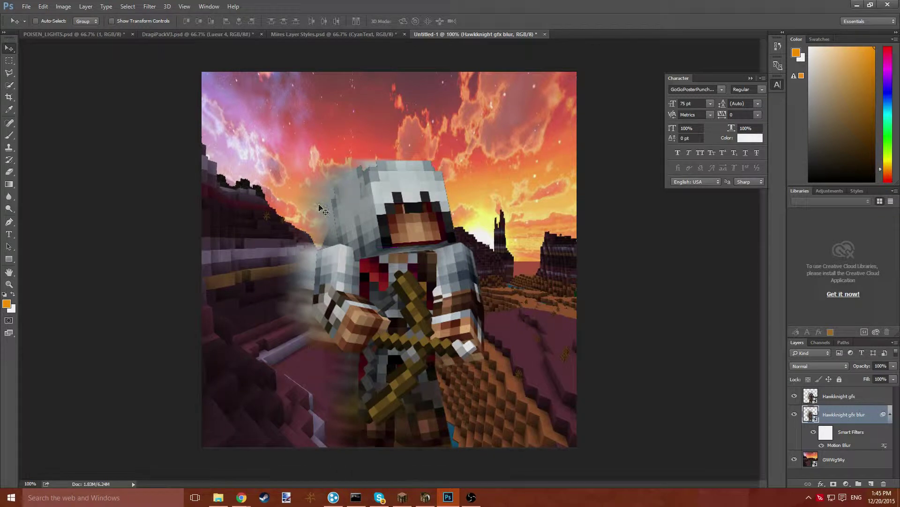
click(124, 8)
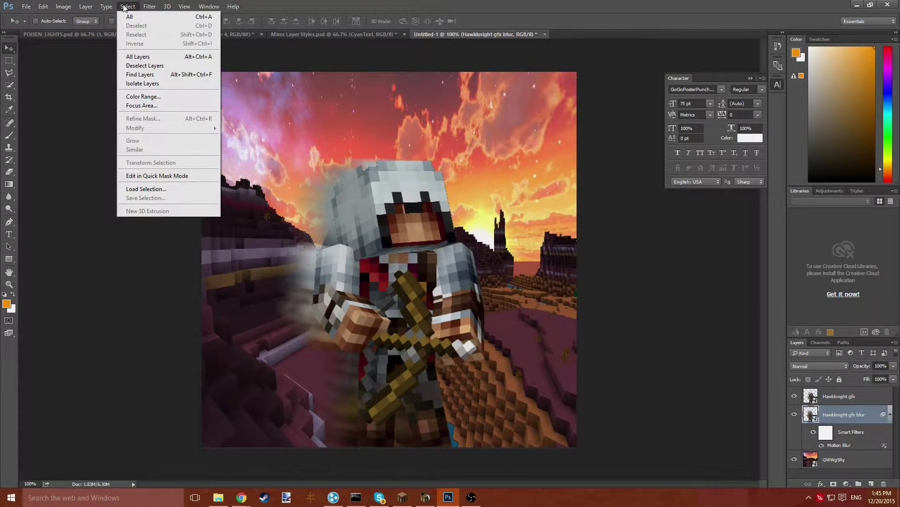
click(150, 6)
mouse_move(172, 113)
click(291, 164)
click(741, 126)
Add a bright aqua Color Overlay to the Hawkknight gfx blur layer and nudge the layer behind the character
right_click(857, 414)
click(750, 35)
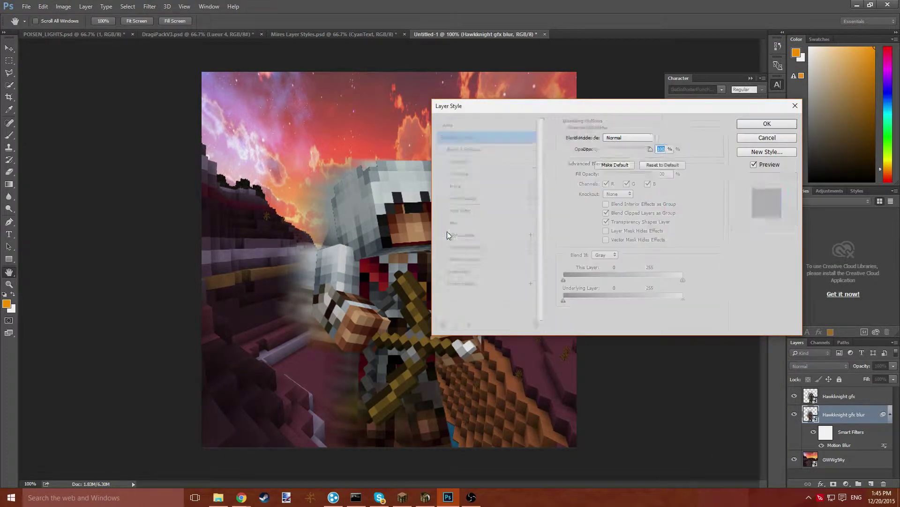
click(449, 235)
click(767, 123)
drag(324, 244, 315, 241)
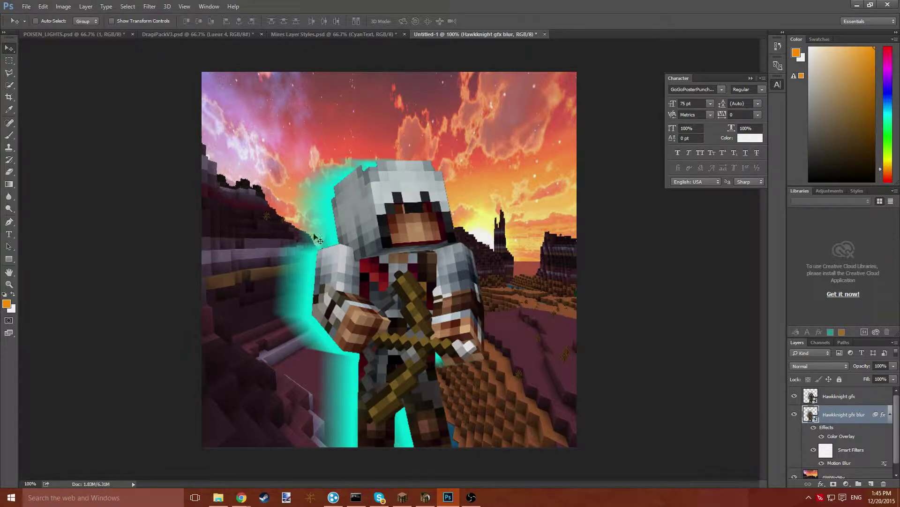
drag(304, 280, 312, 280)
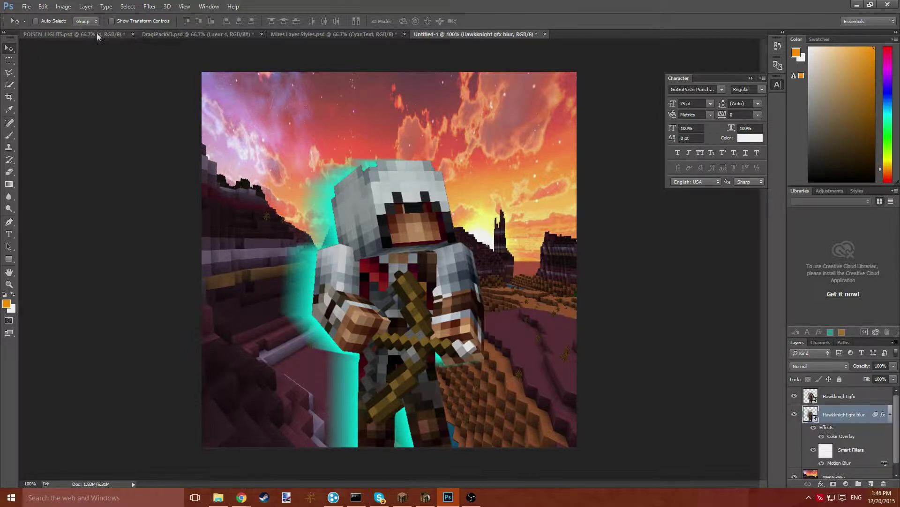
Duplicate the CyanText layer from Mires Layer Styles.psd into the Untitled-1 document and return to that document
click(201, 34)
click(333, 34)
right_click(835, 451)
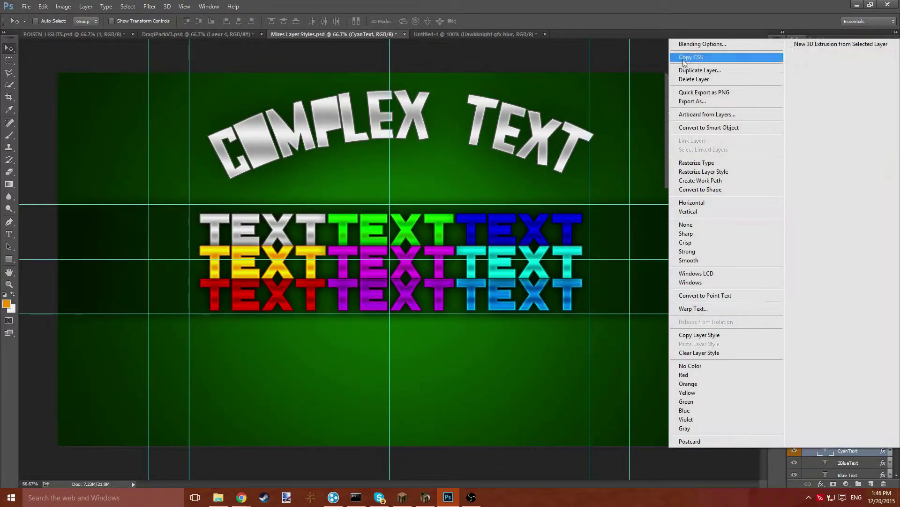
click(694, 72)
click(450, 189)
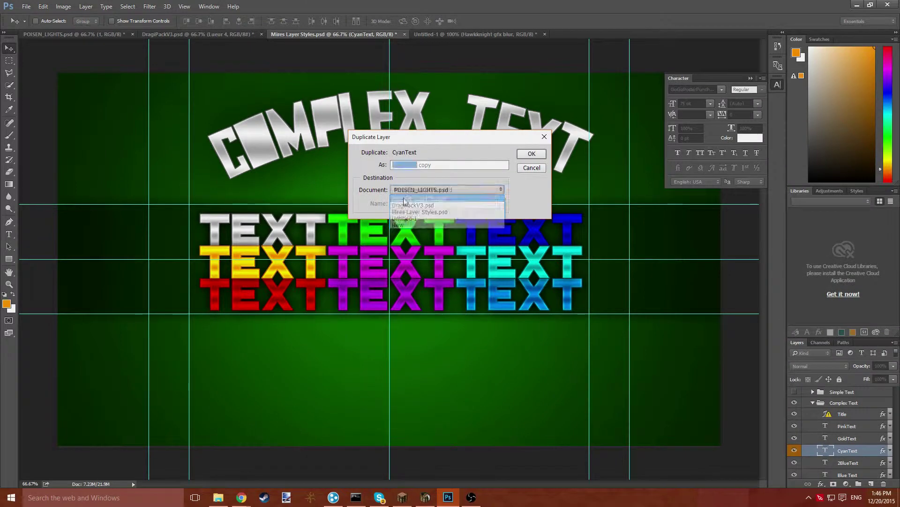
click(416, 219)
click(531, 154)
click(462, 34)
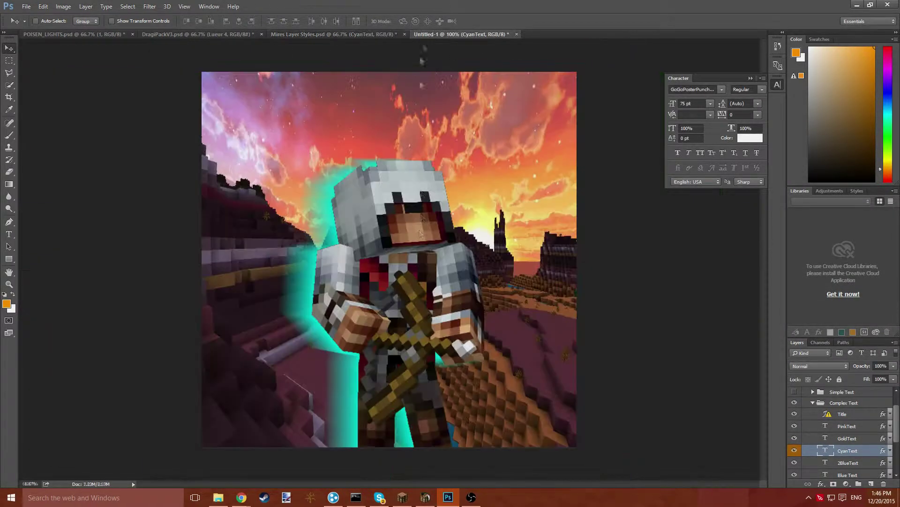
Check the requested icon text in the Planet Minecraft forum post in Chrome, and return to Photoshop
mouse_move(241, 497)
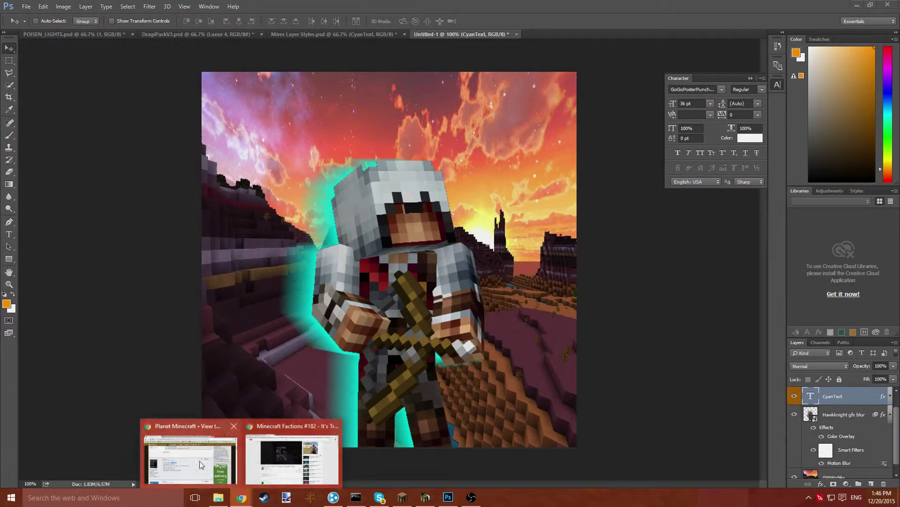
click(199, 462)
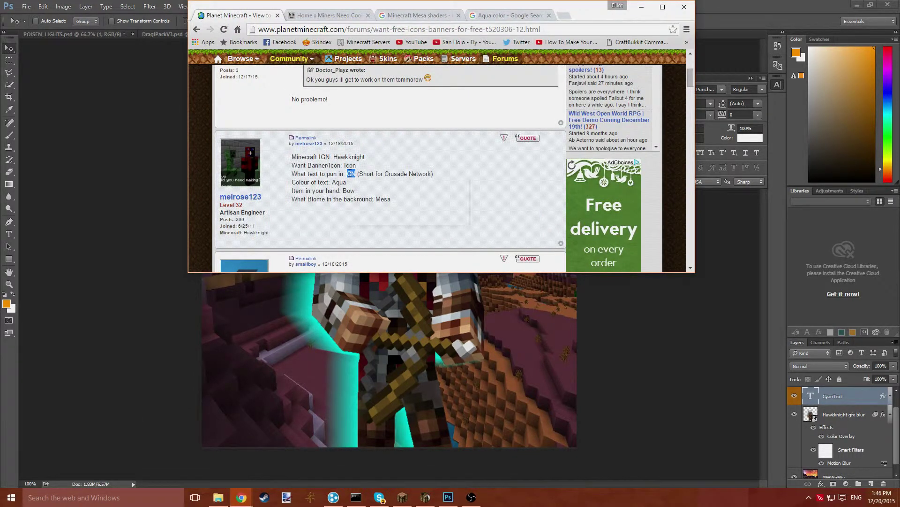
key(alt+Tab)
Place the CyanText layer above the Hawkknight gfx layer and replace its wording with CN
mouse_move(400, 310)
mouse_down()
mouse_move(497, 223)
mouse_move(397, 305)
mouse_up()
drag(849, 400, 829, 391)
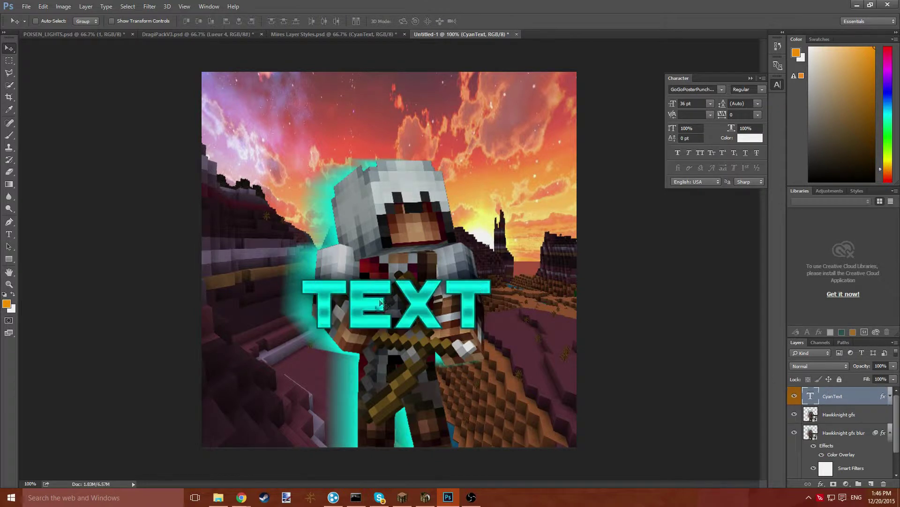
key(ctrl+alt+z)
key(t)
key(ctrl+a)
text(CN)
click(9, 48)
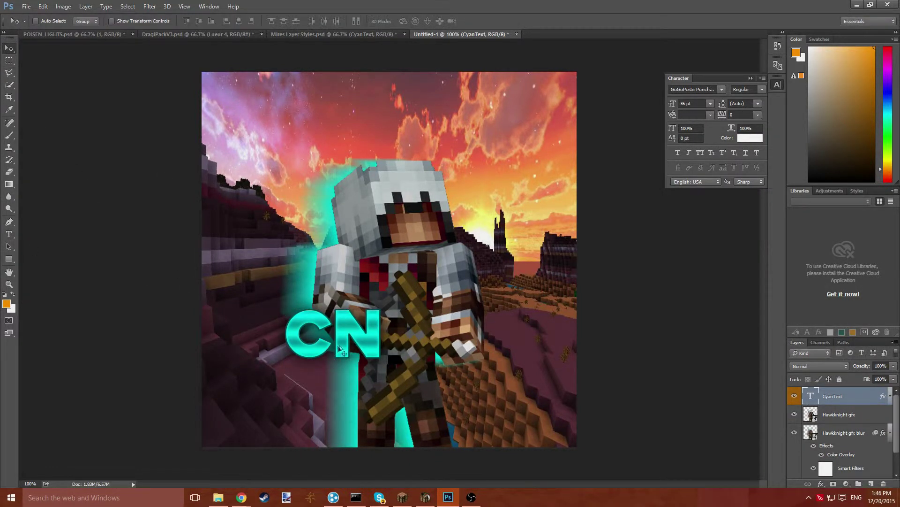
Scale the CN text up to about 194% and position it over the character's lower body
drag(366, 347, 303, 271)
key(ctrl+t)
drag(414, 299, 595, 368)
drag(391, 315, 472, 375)
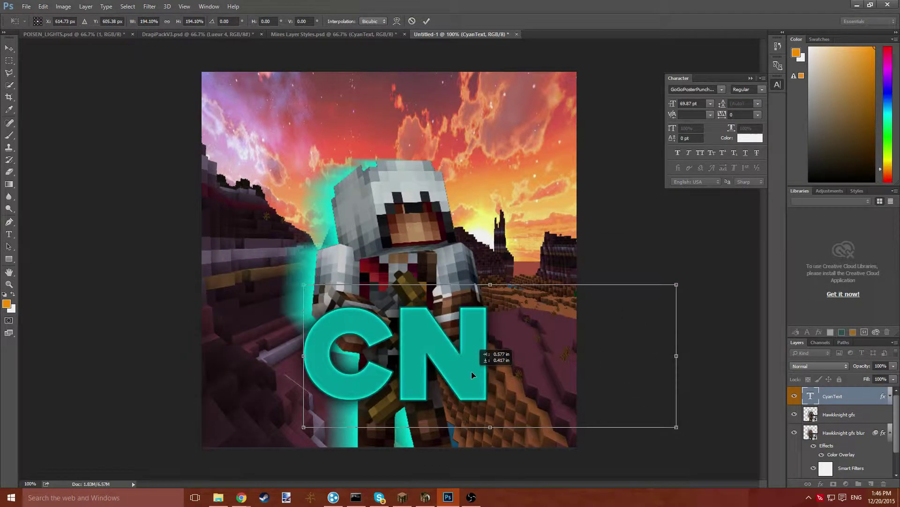
key(Return)
In the CN text's layer style, enable Inner Shadow and set the Gradient Overlay to a 92° angle and 106% scale
right_click(833, 396)
click(656, 85)
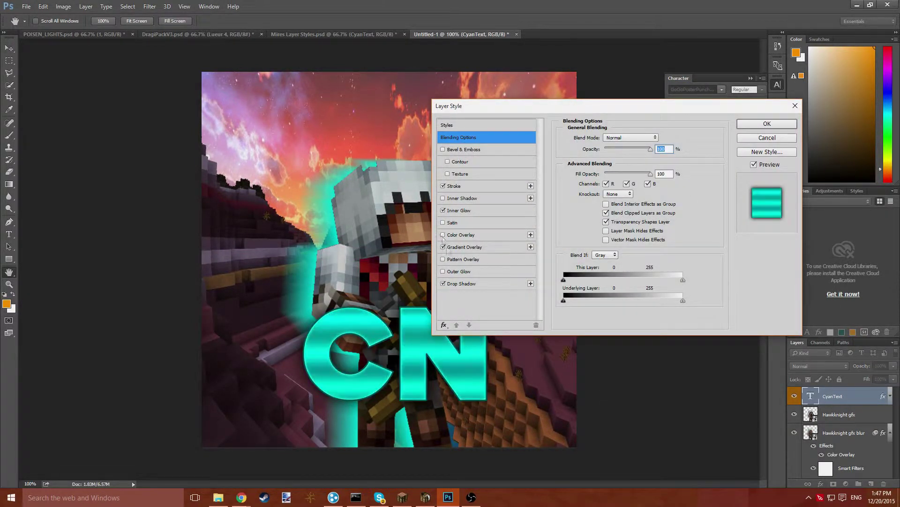
click(445, 262)
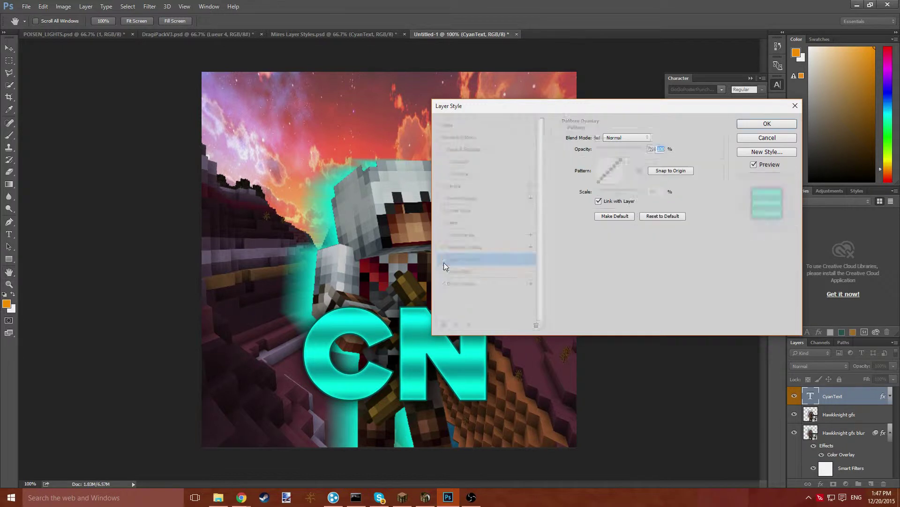
click(453, 236)
click(443, 235)
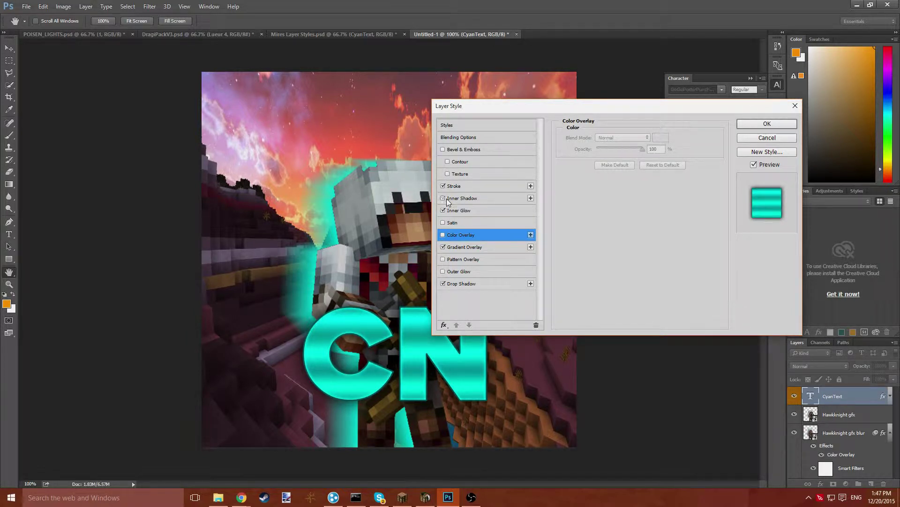
click(459, 248)
click(636, 161)
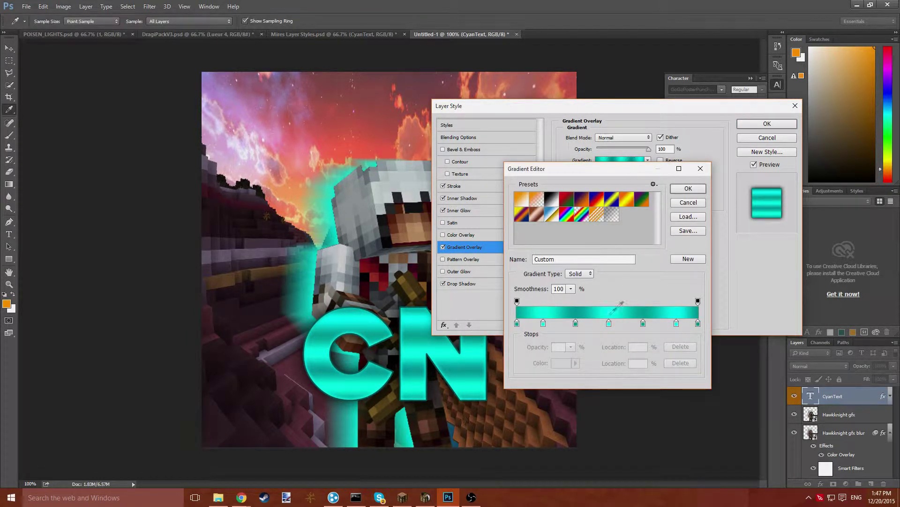
click(701, 169)
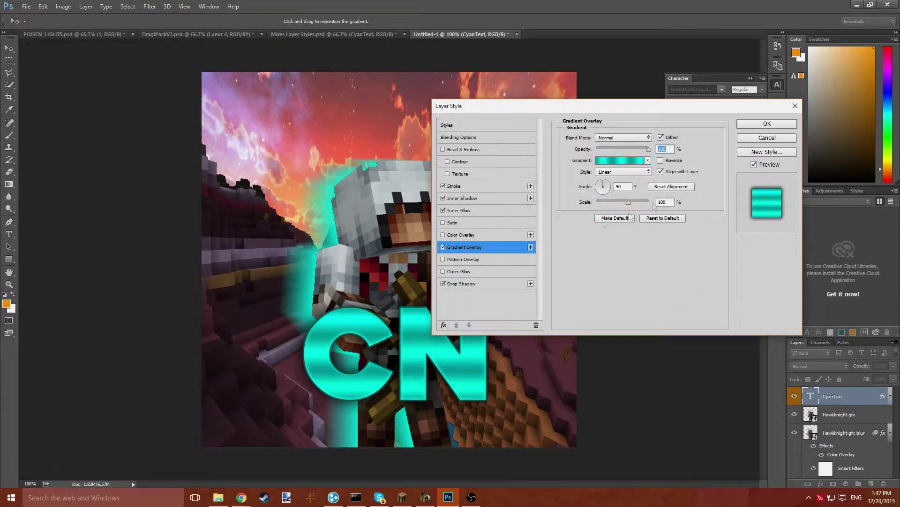
drag(629, 202, 606, 182)
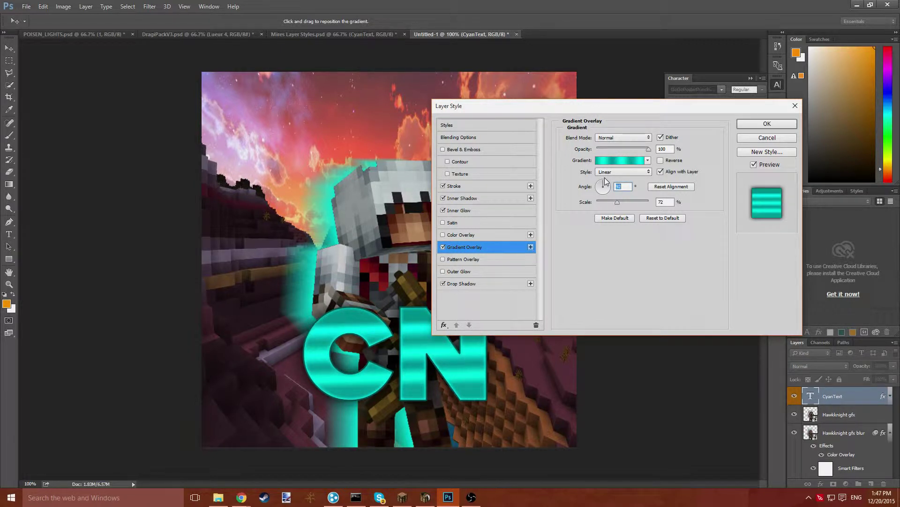
drag(625, 203, 632, 202)
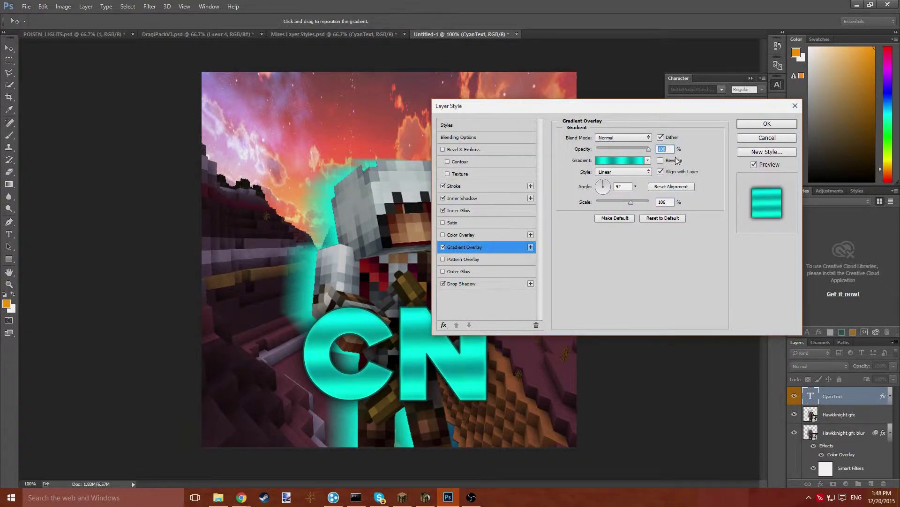
click(779, 126)
Lower the CN text slightly, duplicate its layer, and place the copy beneath the original, offset slightly to the left
mouse_move(475, 359)
mouse_down()
mouse_move(475, 388)
mouse_move(480, 373)
mouse_up()
right_click(826, 393)
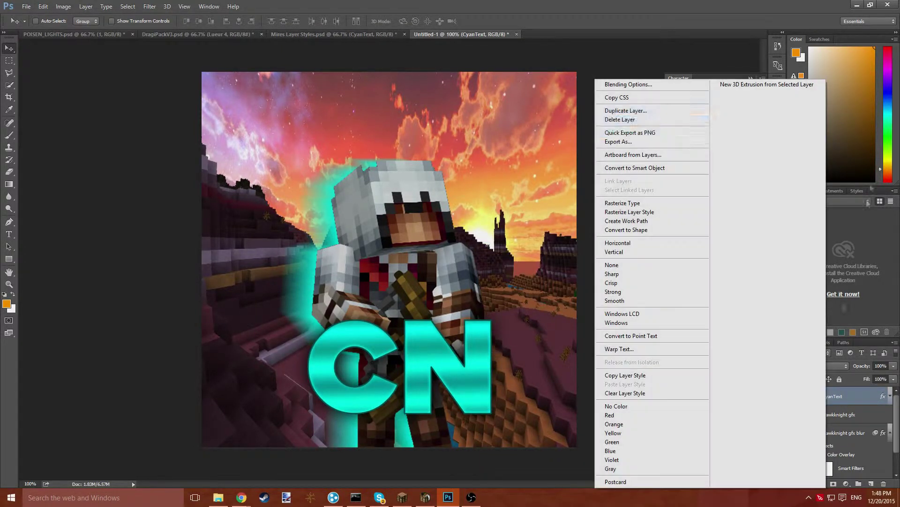
click(674, 111)
click(532, 153)
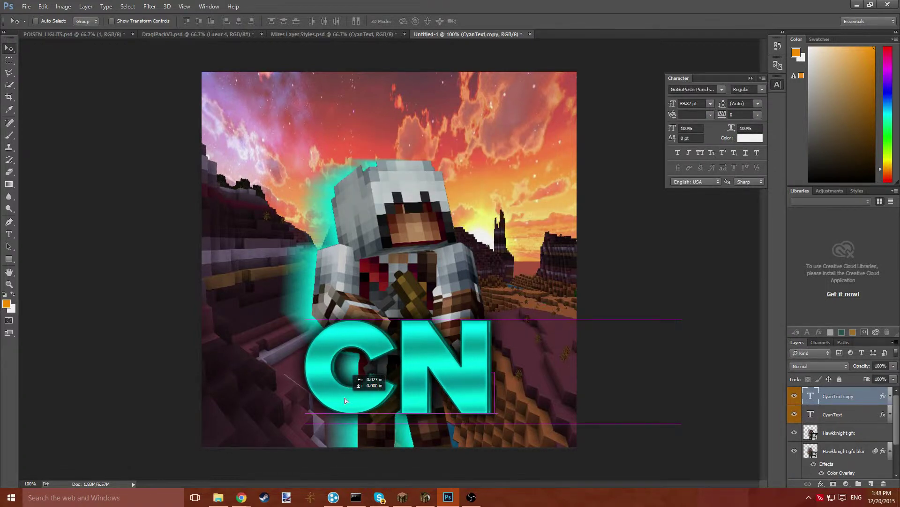
drag(857, 398, 855, 421)
mouse_move(376, 399)
mouse_down()
mouse_move(365, 399)
mouse_move(374, 399)
mouse_up()
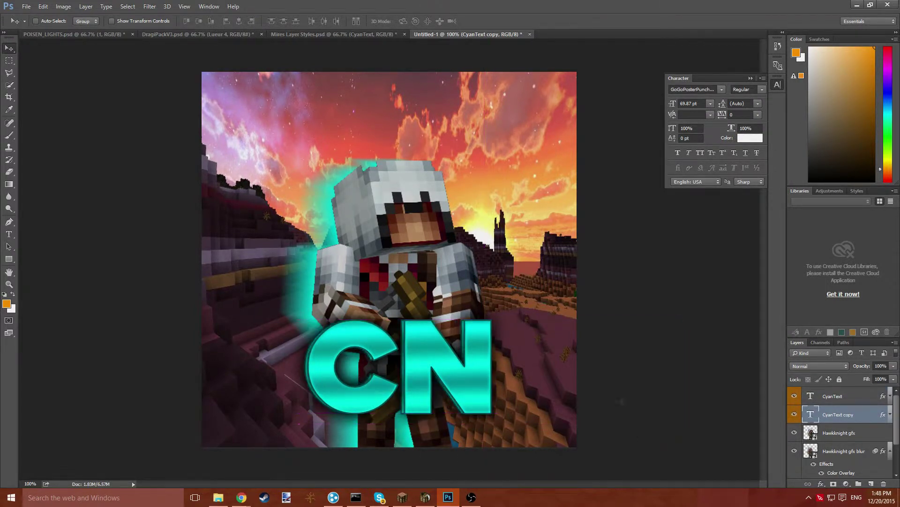
right_click(861, 414)
click(699, 36)
click(532, 152)
Add a black Color Overlay to the CyanText copy layer
right_click(839, 416)
click(713, 10)
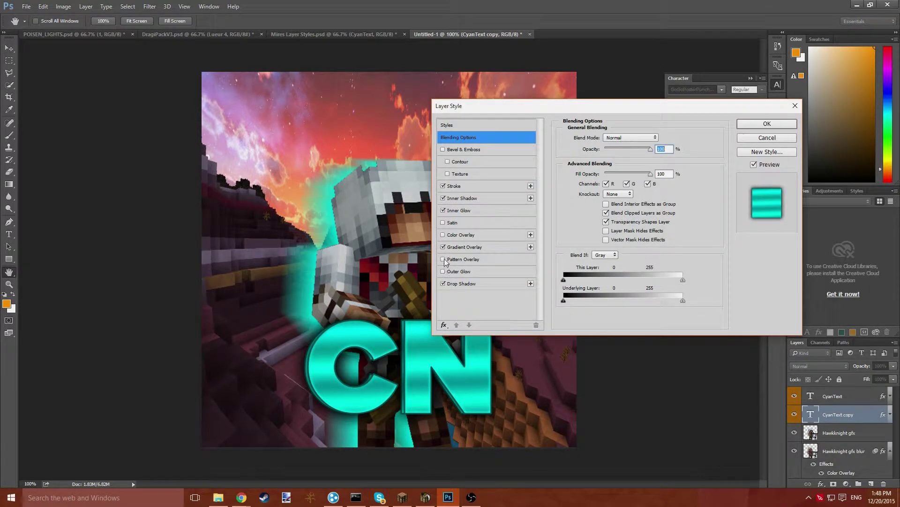
click(449, 237)
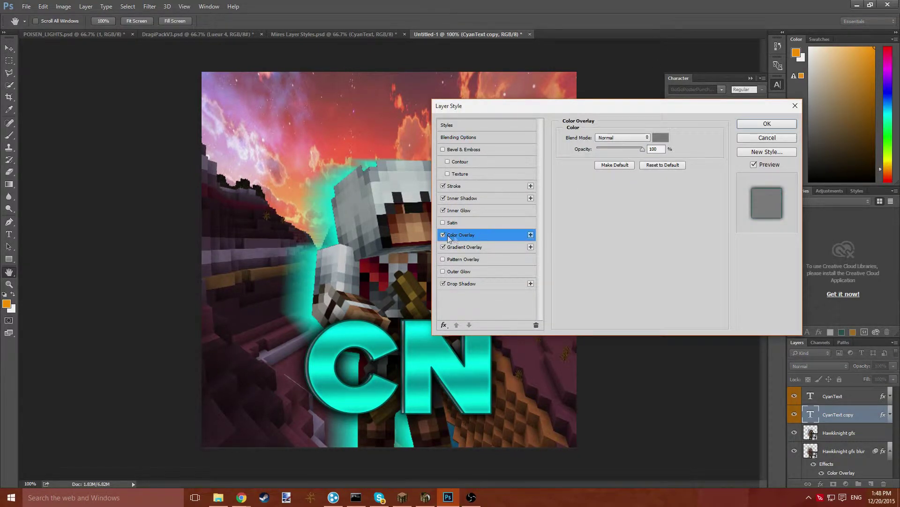
click(660, 137)
click(338, 261)
click(528, 125)
click(767, 123)
Nudge the black CyanText copy back behind the CN text and turn off its Stroke effect
key(v)
drag(393, 375, 398, 373)
double_click(837, 419)
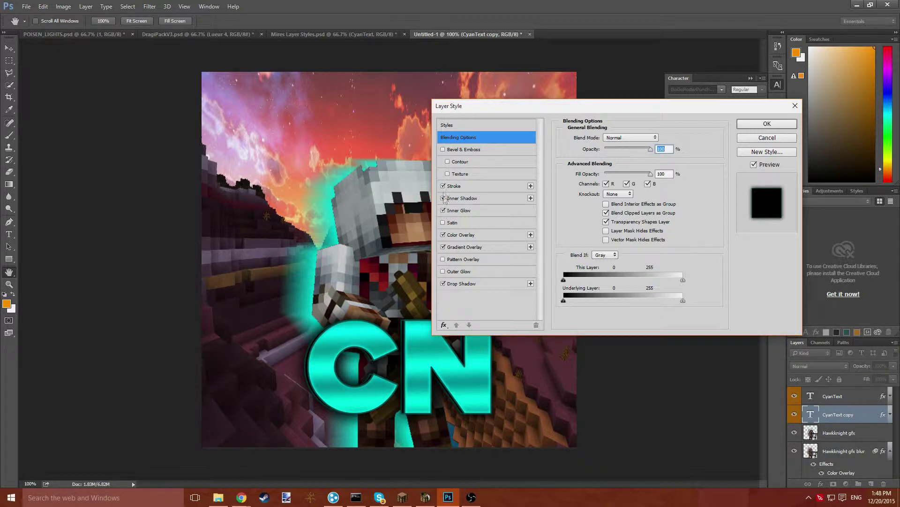
click(448, 186)
click(443, 186)
click(775, 125)
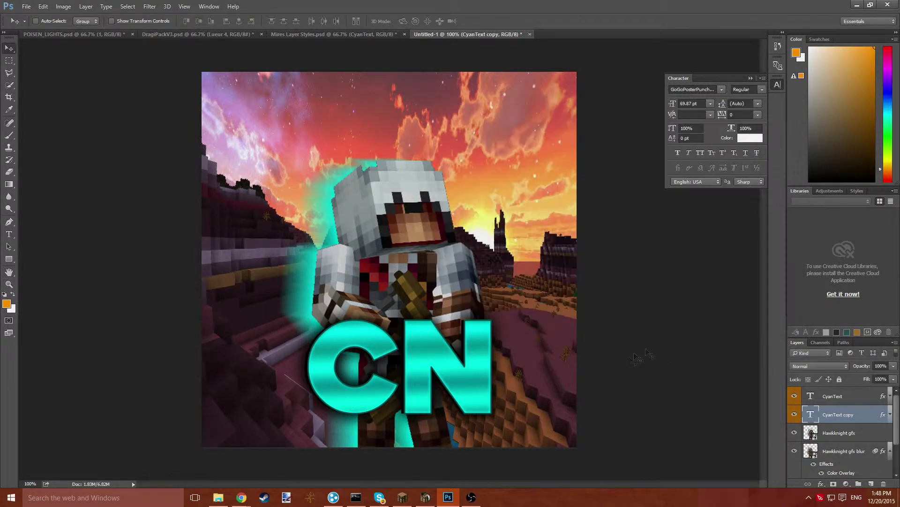
Rasterize the type of the CyanText copy layer
click(838, 398)
right_click(827, 418)
click(686, 133)
right_click(830, 395)
right_click(842, 415)
click(841, 415)
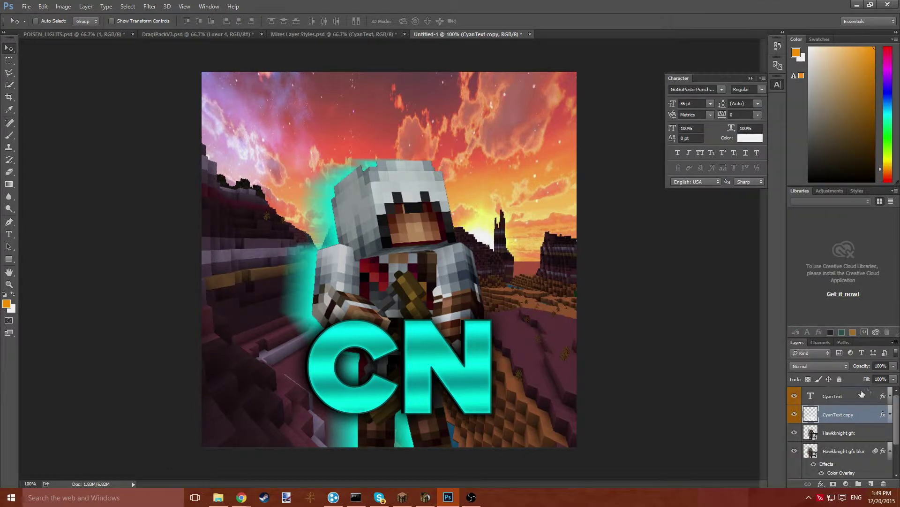
Rasterize the CyanText layer as well and merge it with CyanText copy into a single layer
click(832, 398)
shift+click(830, 415)
right_click(830, 415)
click(720, 187)
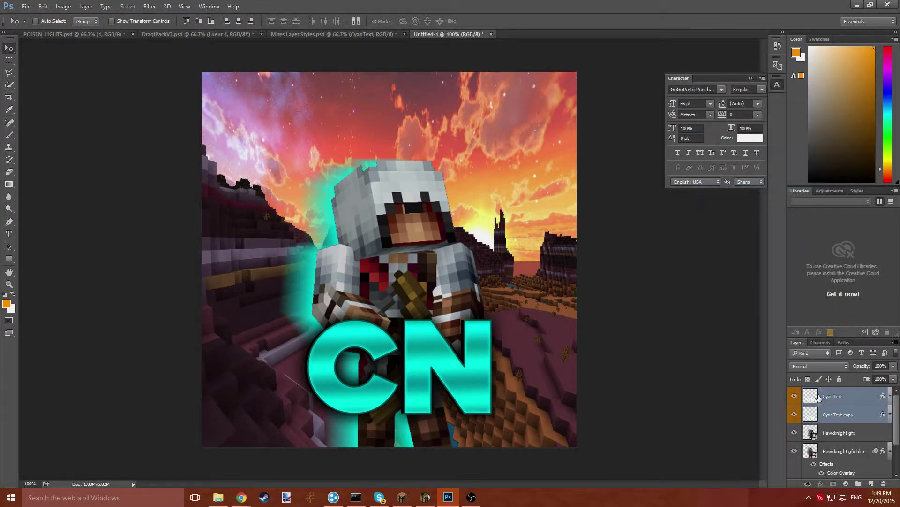
right_click(817, 396)
click(746, 341)
Duplicate the merged CyanText layer within Untitled-1 and place the copy beneath the original
right_click(832, 397)
click(717, 101)
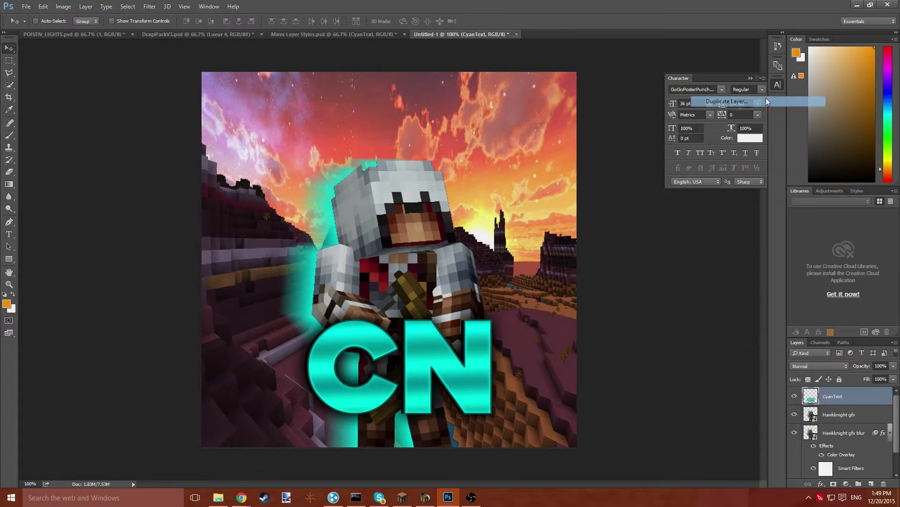
click(448, 190)
click(530, 156)
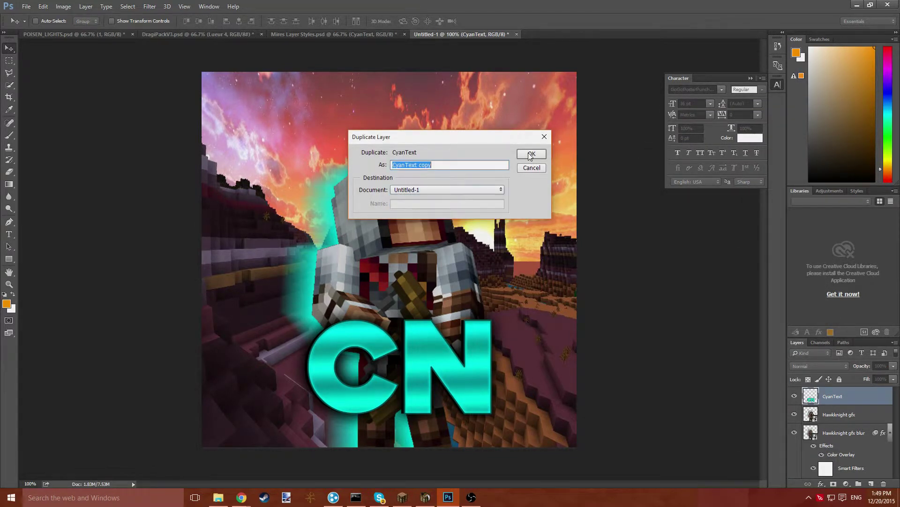
click(531, 155)
drag(854, 397, 847, 418)
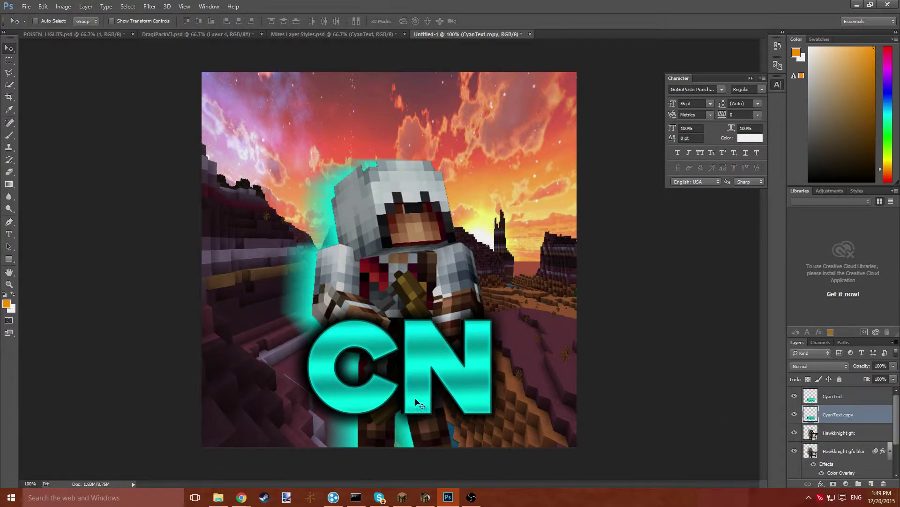
Shift the lower CN copy to the left, apply a Motion Blur to it, and adjust its position behind the text
drag(418, 402, 409, 402)
click(150, 7)
mouse_move(203, 111)
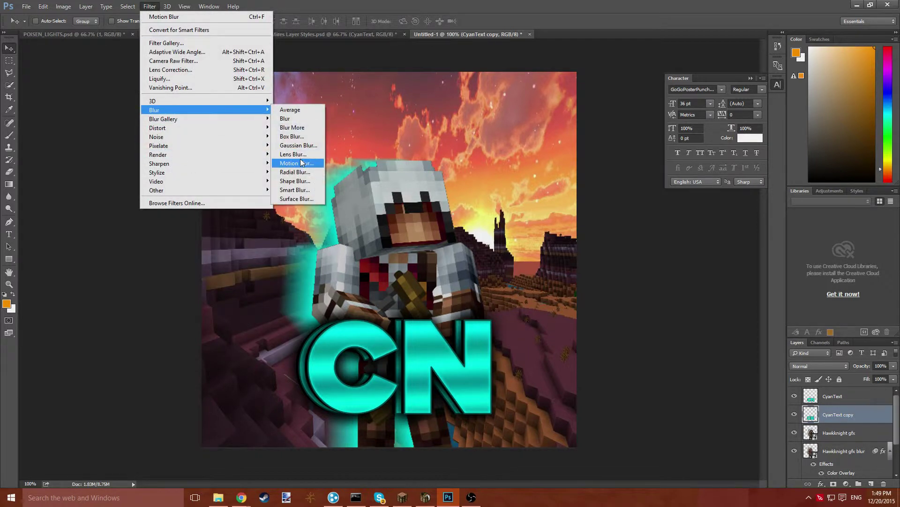
click(299, 164)
click(721, 143)
drag(328, 373, 335, 375)
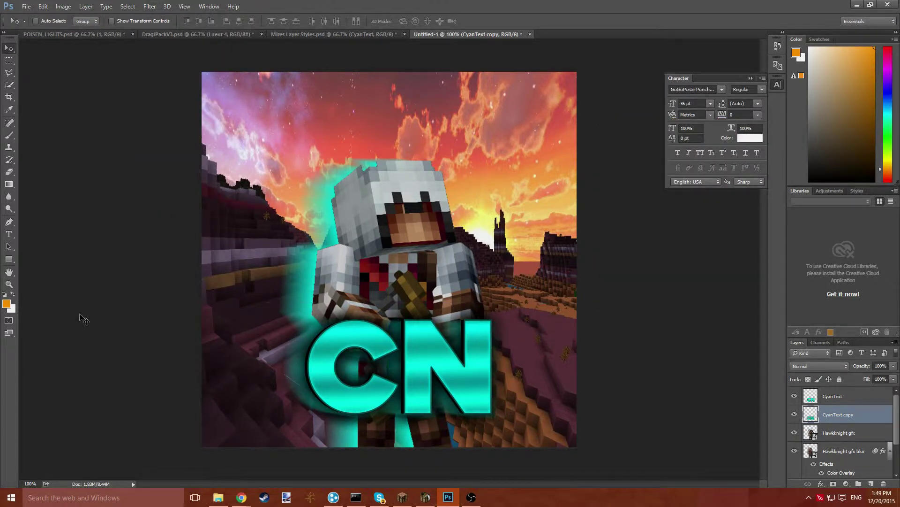
Merge the CN text with its blurred copy and move the result slightly up and to the right
click(855, 401)
shift+click(860, 417)
right_click(861, 417)
click(800, 340)
mouse_move(396, 389)
mouse_down()
mouse_move(395, 433)
mouse_move(389, 159)
mouse_move(399, 380)
mouse_up()
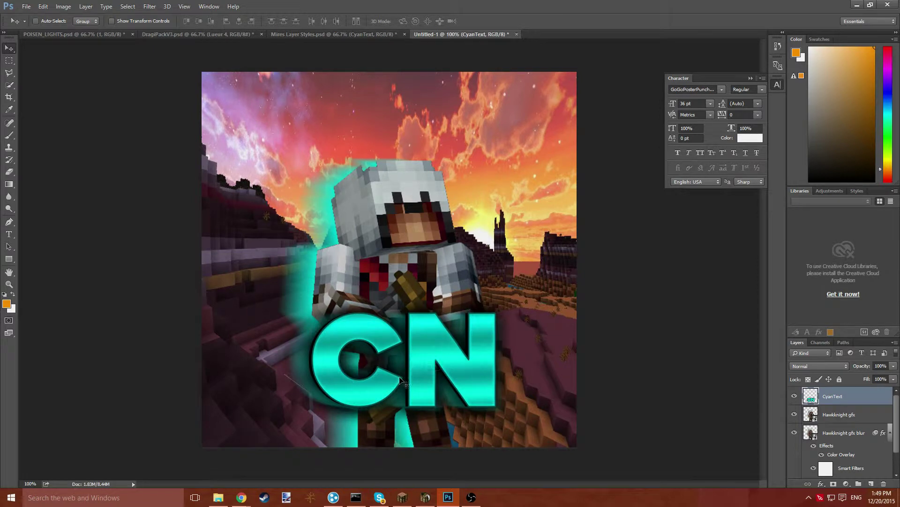
Duplicate the Lueur 4 glow layer from DragiPackV3.psd into Untitled-1 and position it over the lower part of the icon
click(211, 34)
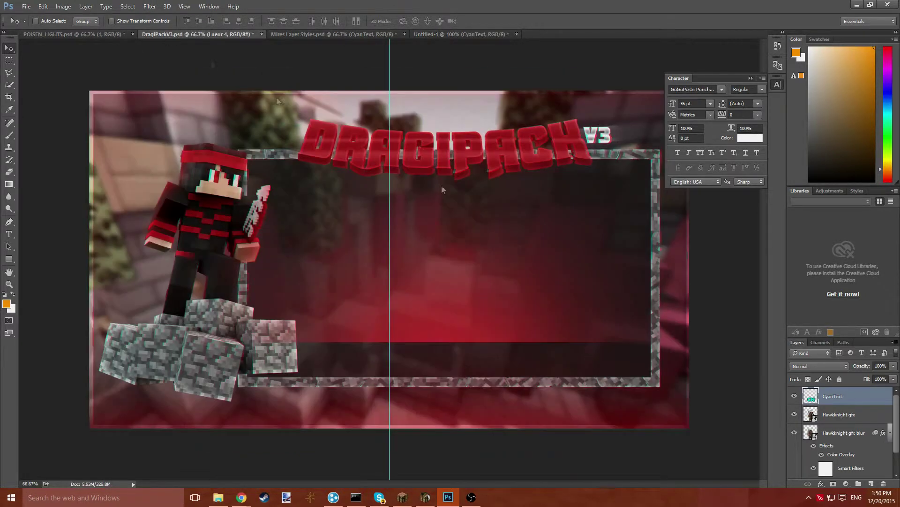
right_click(851, 471)
click(818, 78)
click(423, 190)
click(401, 222)
click(540, 153)
drag(500, 328, 221, 429)
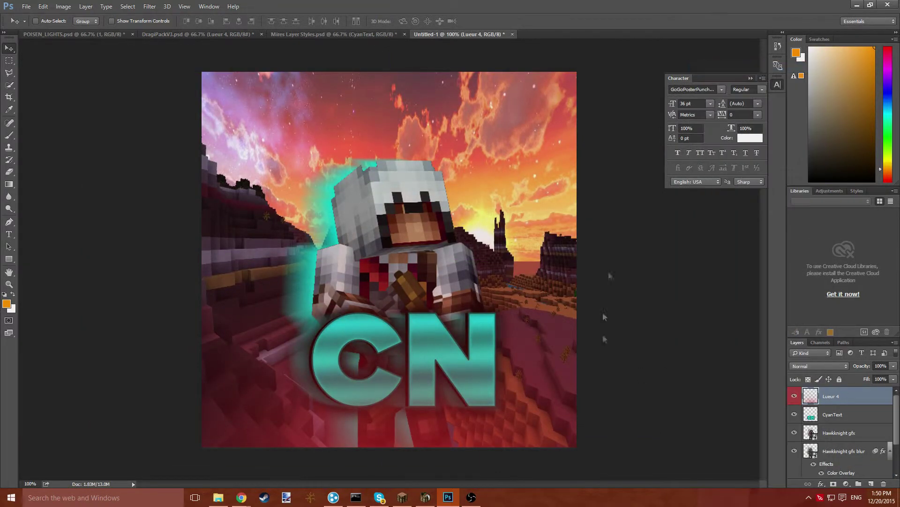
Apply a teal Color Overlay to the Lueur 4 layer and lower its opacity to 72%
double_click(863, 396)
click(442, 235)
click(462, 236)
click(660, 137)
drag(460, 192, 460, 186)
drag(425, 136, 439, 170)
click(545, 123)
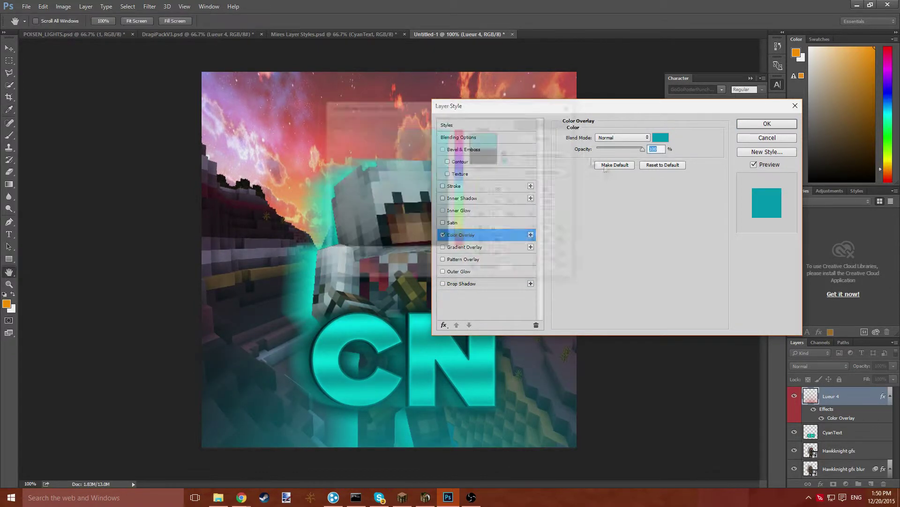
click(768, 123)
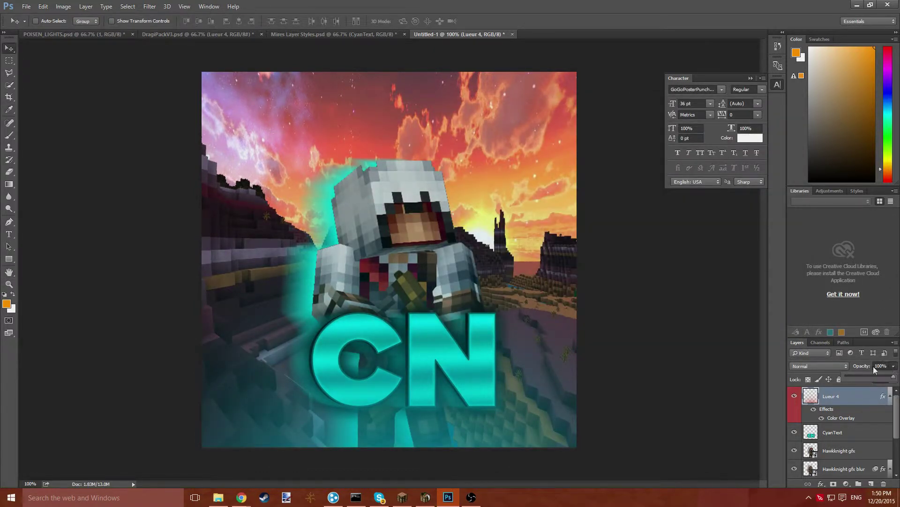
drag(875, 376, 880, 378)
drag(266, 417, 268, 422)
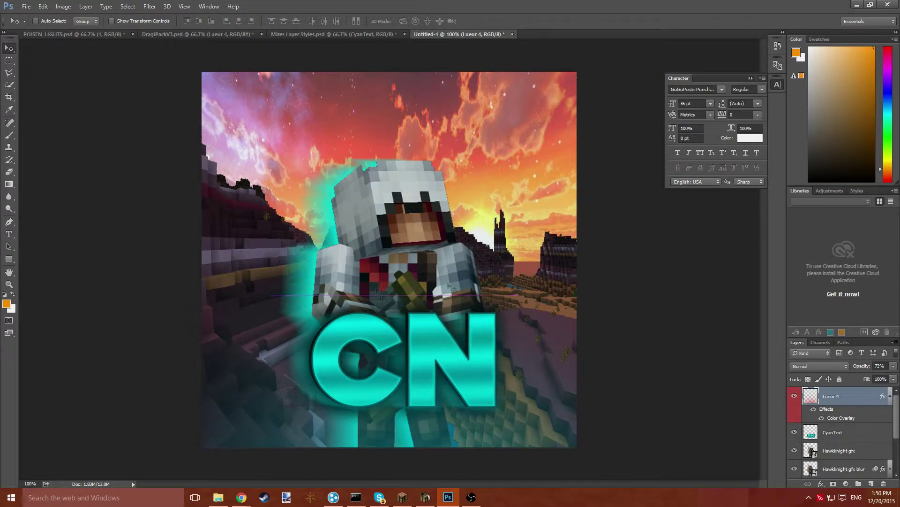
Duplicate the Lueur 4 layer and rotate the copy so its glow covers the upper part of the icon
right_click(848, 398)
click(731, 101)
key(Return)
drag(462, 328, 461, 129)
key(ctrl+t)
drag(492, 248, 609, 274)
drag(523, 209, 497, 439)
key(Return)
Examine the effects in the LIGHTS group of POISEN_LIGHTS.psd by showing and hiding its layers one at a time
click(43, 32)
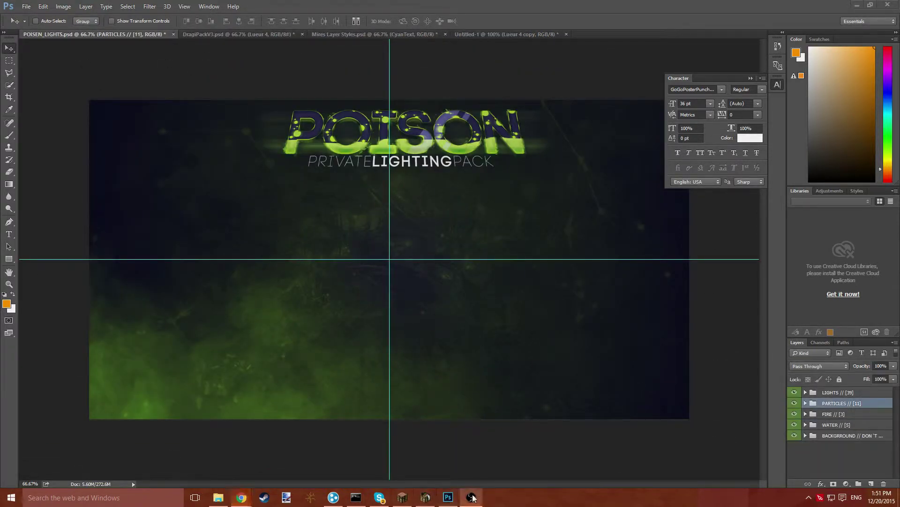
click(805, 392)
click(794, 403)
click(794, 404)
click(794, 427)
click(794, 426)
click(794, 415)
click(794, 418)
scroll(793, 418, down, 1)
double_click(793, 417)
scroll(793, 417, down, 1)
double_click(793, 417)
scroll(793, 418, down, 1)
double_click(793, 418)
scroll(793, 418, down, 1)
double_click(794, 420)
scroll(794, 420, down, 1)
double_click(794, 421)
scroll(794, 420, down, 1)
double_click(794, 420)
double_click(794, 420)
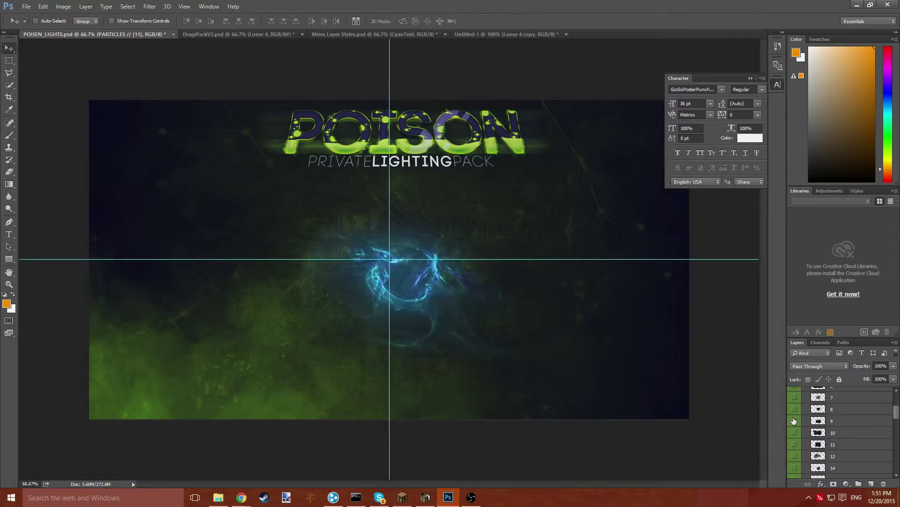
scroll(794, 420, down, 1)
click(794, 421)
click(794, 421)
click(794, 421)
scroll(794, 421, down, 1)
click(794, 421)
click(794, 421)
scroll(794, 421, down, 1)
click(794, 420)
click(794, 421)
scroll(794, 421, down, 1)
click(794, 420)
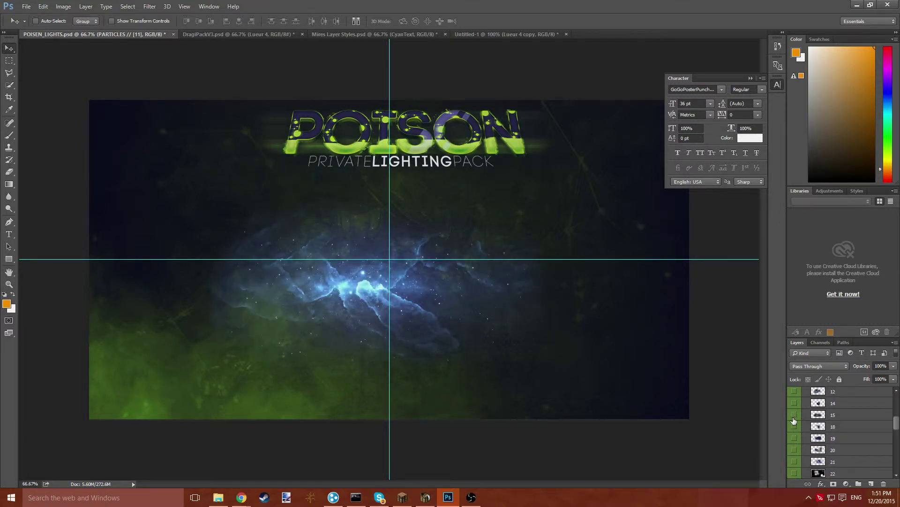
click(794, 420)
double_click(794, 418)
scroll(794, 417, down, 1)
double_click(793, 418)
scroll(794, 417, down, 1)
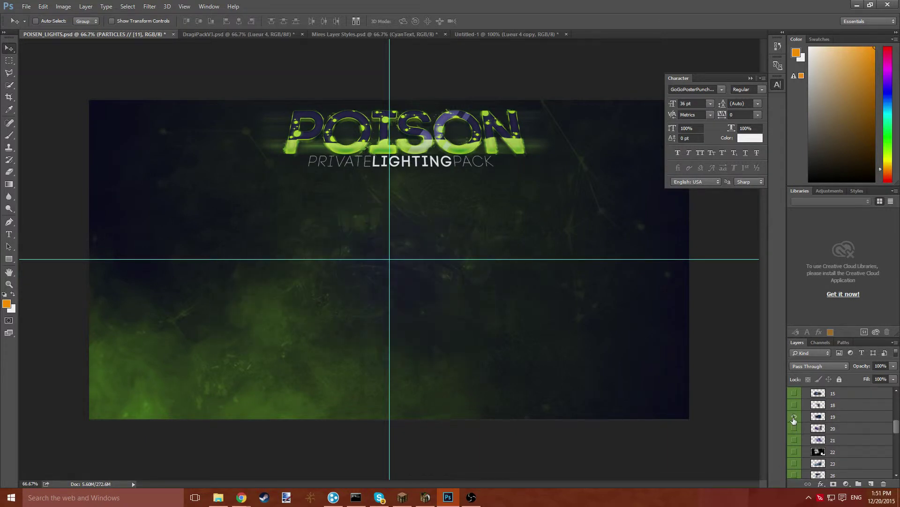
click(793, 418)
scroll(794, 417, down, 1)
click(794, 417)
scroll(794, 417, up, 1)
scroll(793, 418, down, 1)
click(793, 418)
scroll(794, 418, down, 1)
double_click(793, 418)
scroll(793, 418, down, 1)
double_click(793, 418)
scroll(793, 418, down, 2)
click(794, 418)
click(794, 418)
scroll(793, 418, down, 1)
click(793, 418)
scroll(794, 418, down, 1)
click(794, 418)
scroll(793, 417, up, 1)
click(794, 418)
scroll(793, 418, down, 1)
scroll(794, 418, down, 1)
scroll(793, 418, down, 1)
click(794, 418)
click(793, 418)
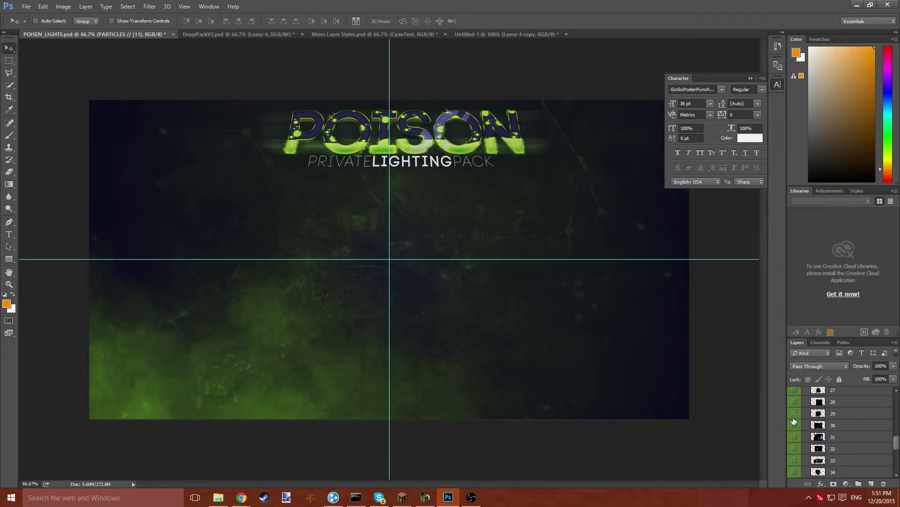
Show light layer 29 in POISEN_LIGHTS.psd and duplicate it into Untitled-1
click(794, 418)
right_click(818, 409)
right_click(847, 414)
right_click(846, 413)
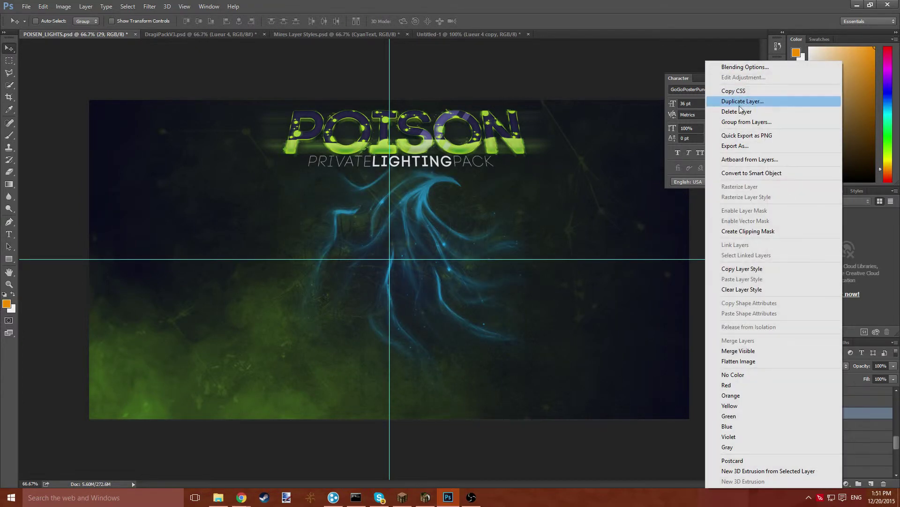
click(732, 106)
click(438, 190)
click(405, 219)
click(531, 154)
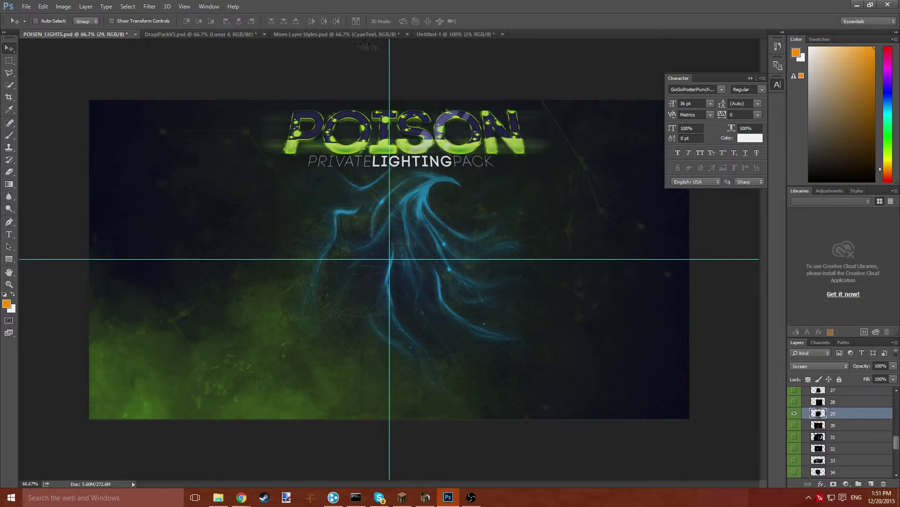
Rotate light layer 29 in Untitled-1 and position its streaks around the lower part of the icon
click(428, 34)
drag(227, 286, 214, 295)
key(ctrl+t)
drag(166, 422, 493, 220)
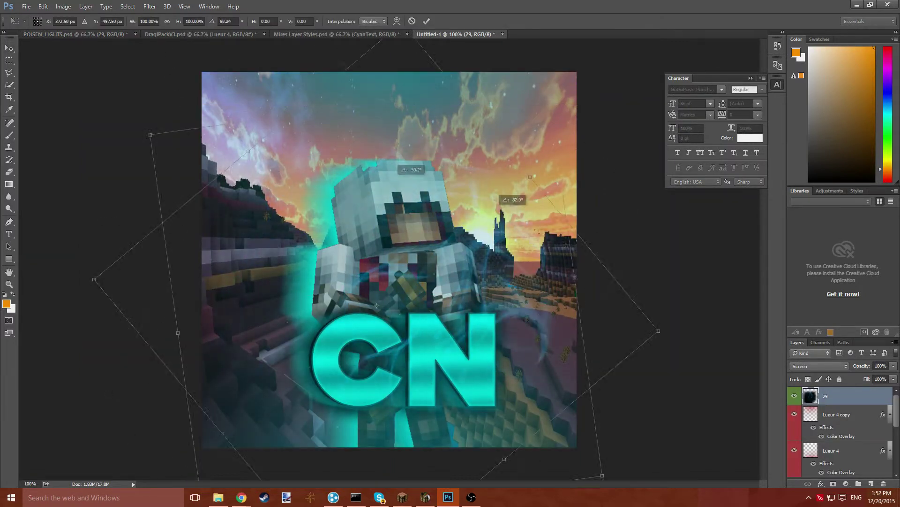
drag(477, 398, 488, 421)
key(Return)
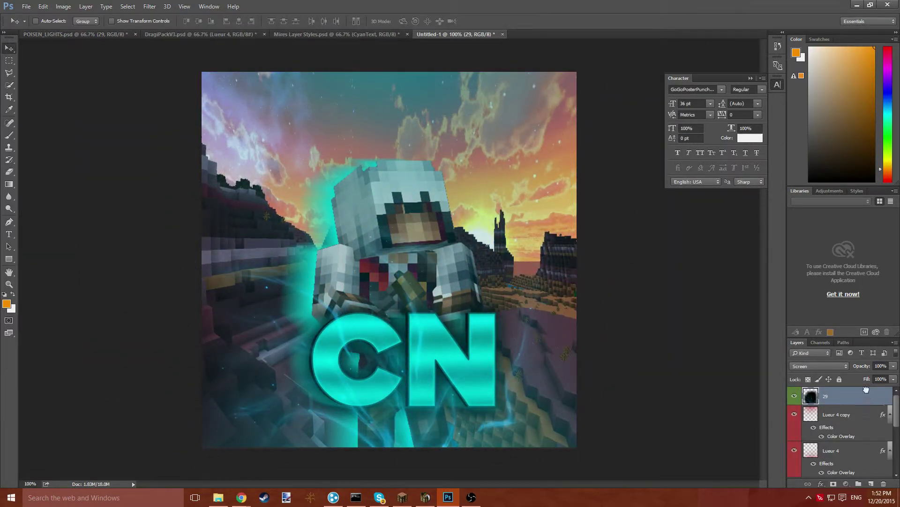
Place light layer 29 beneath CyanText with a small position adjustment, and shift the CN text slightly up and to the left
drag(863, 397, 833, 421)
mouse_move(501, 399)
mouse_down()
mouse_move(505, 331)
mouse_move(493, 393)
mouse_up()
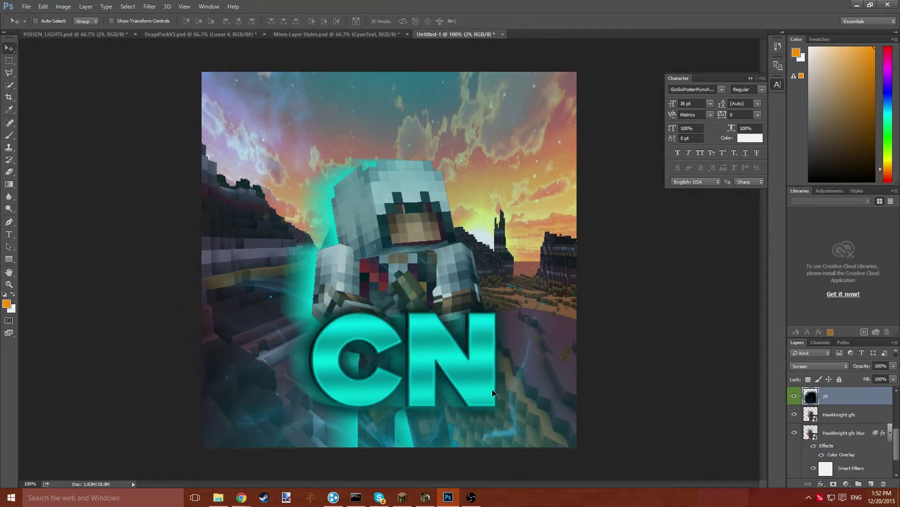
scroll(865, 399, up, 2)
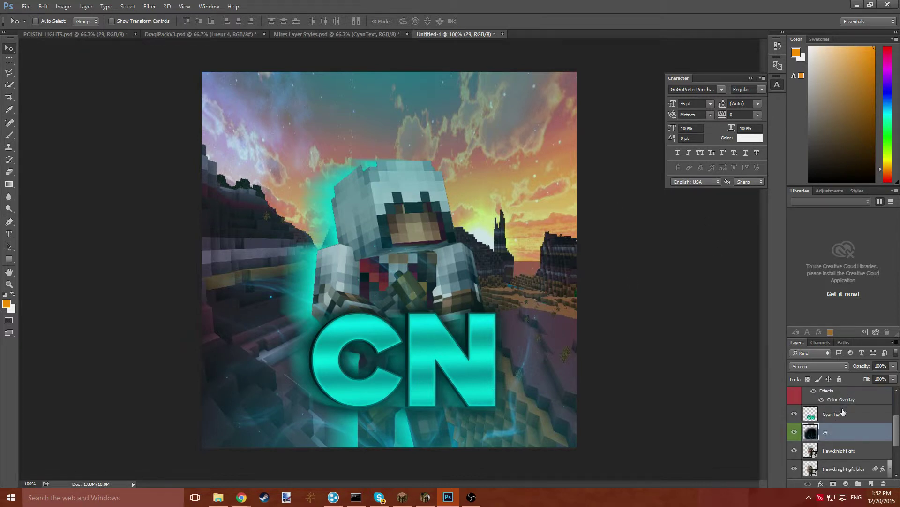
click(842, 412)
mouse_move(448, 369)
mouse_down()
mouse_move(437, 343)
mouse_move(436, 369)
mouse_up()
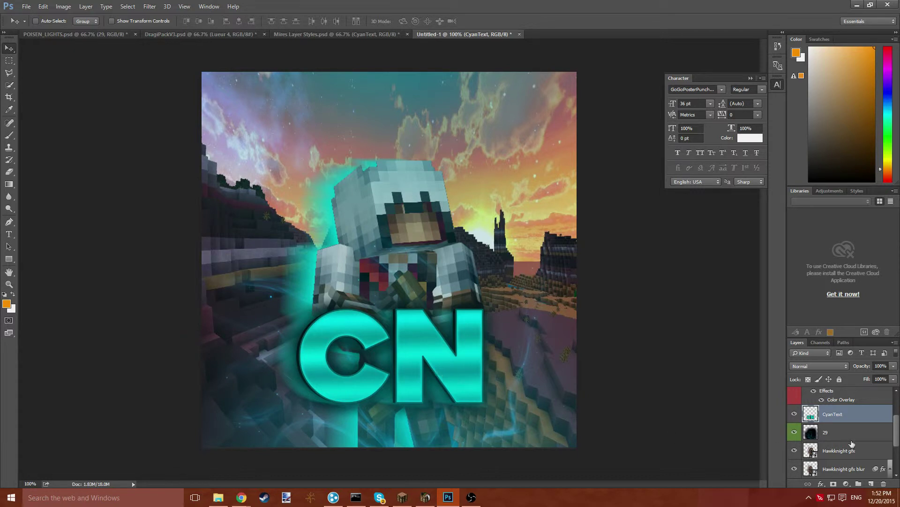
Merge the Hawkknight gfx and Hawkknight gfx blur layers and move the merged character slightly to the left
click(837, 457)
shift+click(830, 473)
right_click(829, 473)
click(808, 325)
drag(410, 268, 405, 268)
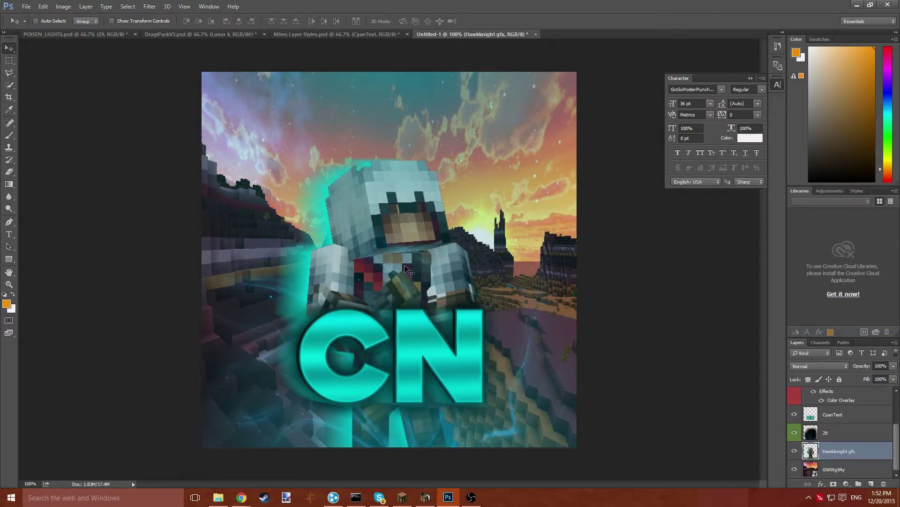
Reposition the CN text slightly further left so it sits centred beneath the character
click(853, 414)
drag(413, 333, 401, 330)
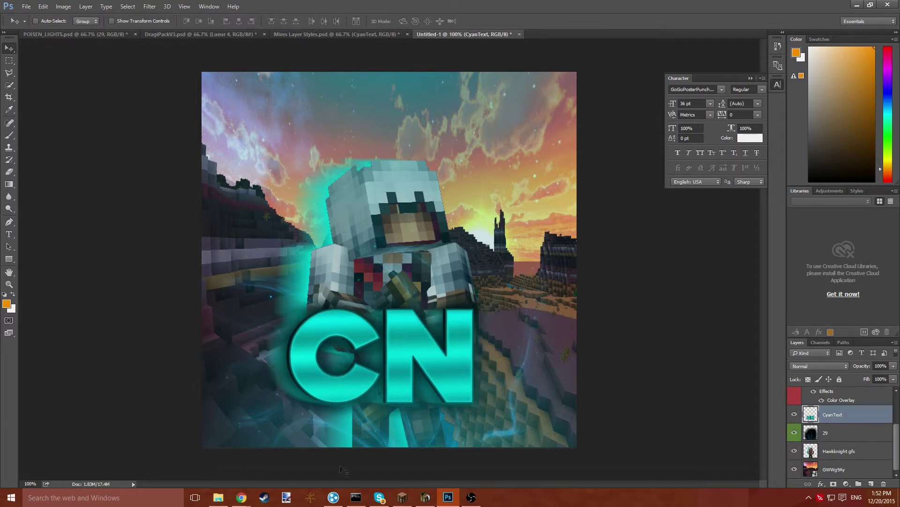
drag(284, 392, 288, 396)
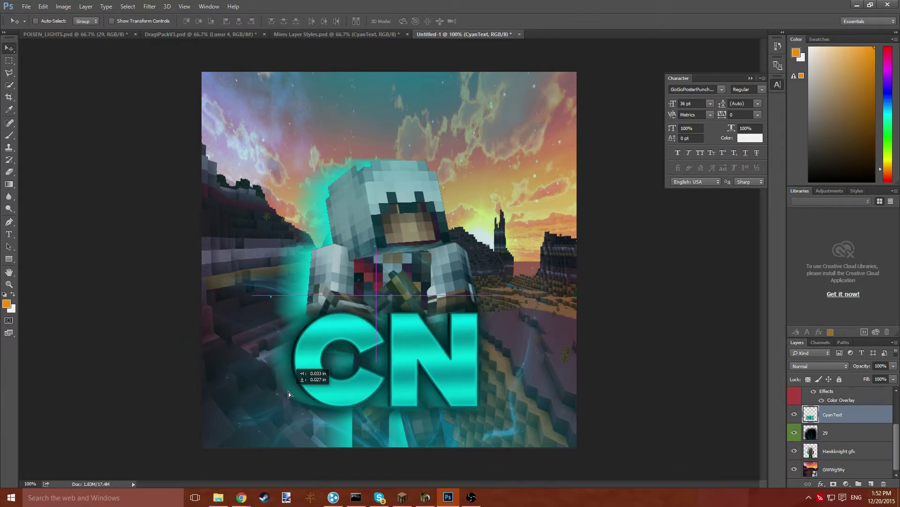
Save the finished icon in the Done folder under the name CN, using an image format instead of PSD
click(26, 6)
click(35, 101)
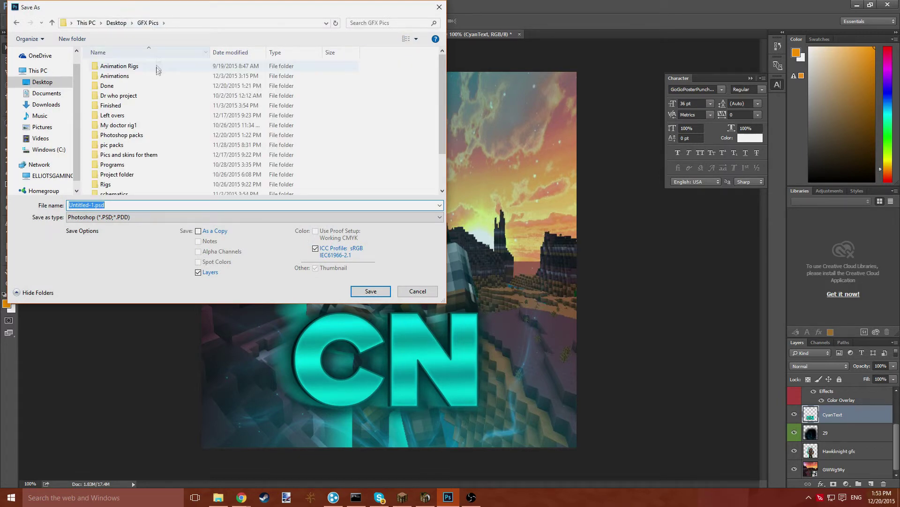
double_click(157, 85)
key(BackSpace)
click(183, 217)
click(123, 355)
text(CN)
click(370, 290)
click(481, 152)
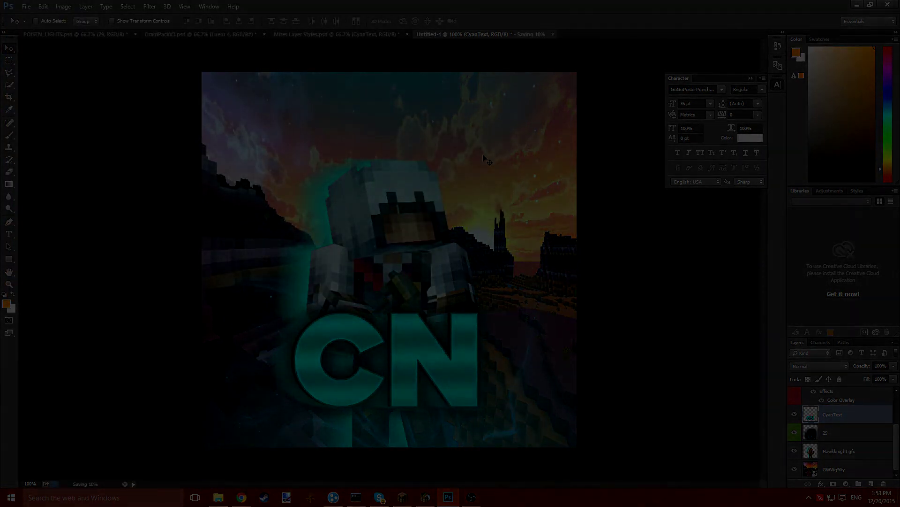